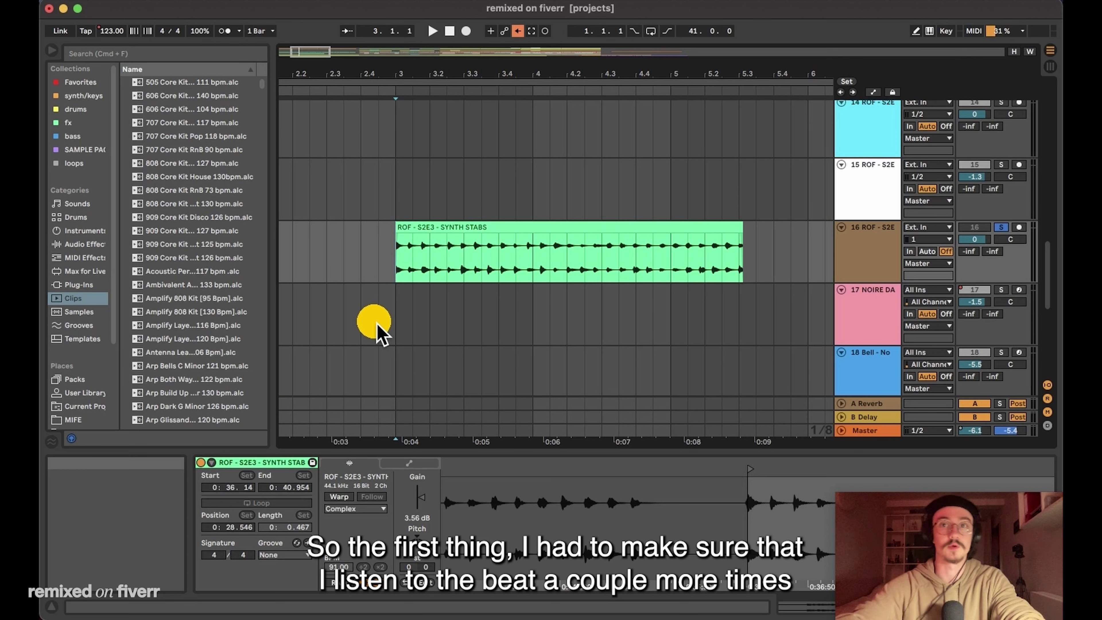
Transpose the SYNTH STABS clip to +13 semitones and audition it from bar 3
left_click(396, 256)
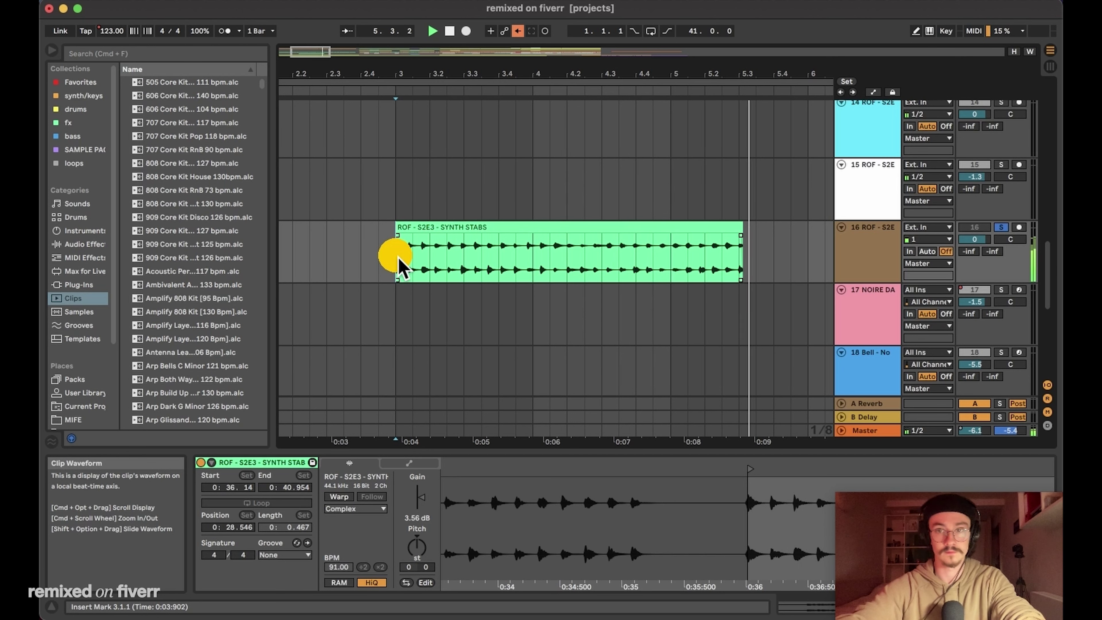
left_click(416, 548)
left_click_drag(419, 554, 419, 553)
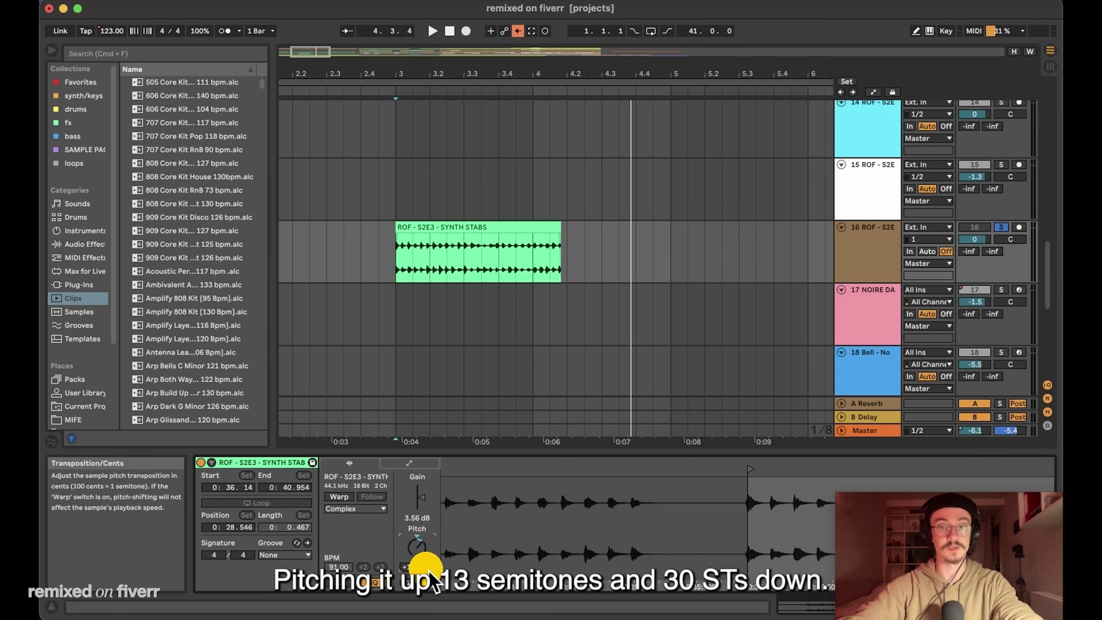
left_click(638, 357)
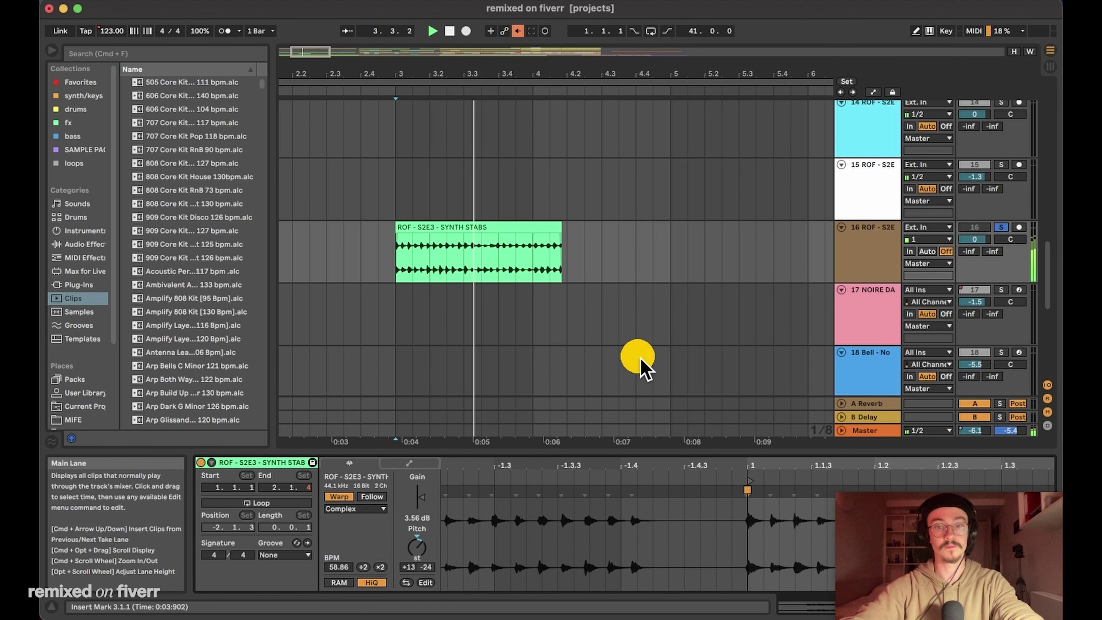
key("space")
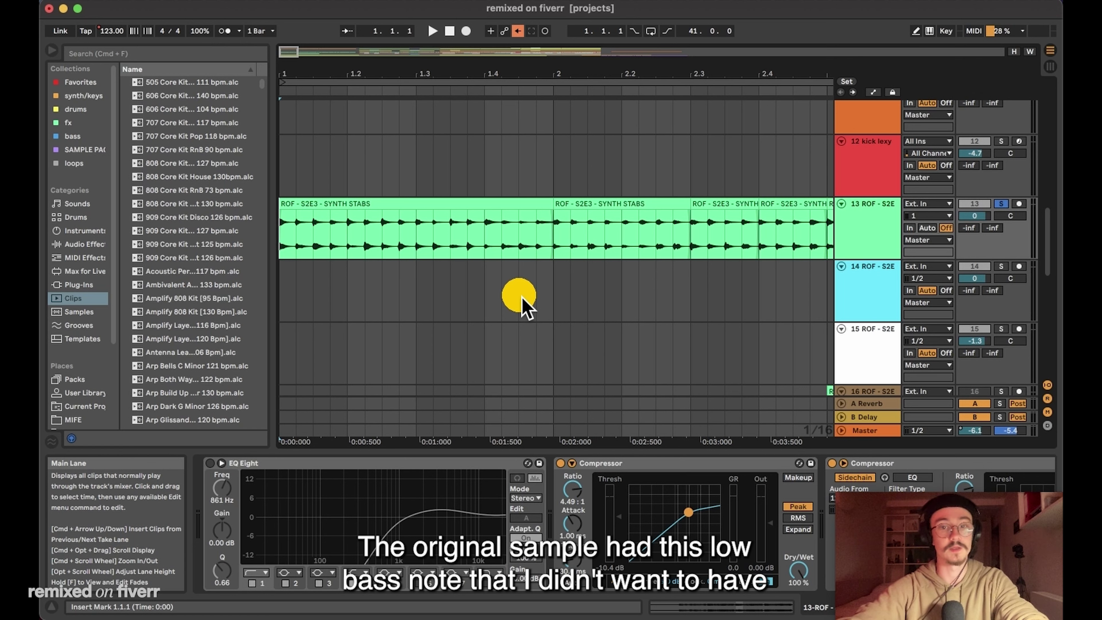
Enable the EQ Eight low-cut on the synth stabs and listen to the filtered sound
left_click(211, 463)
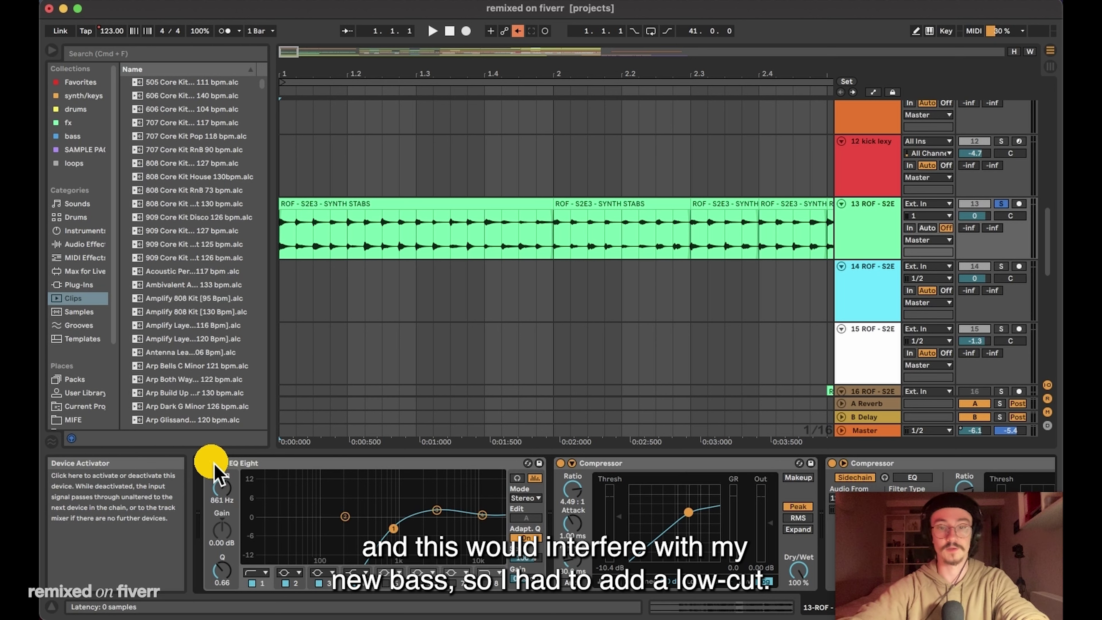
key("space")
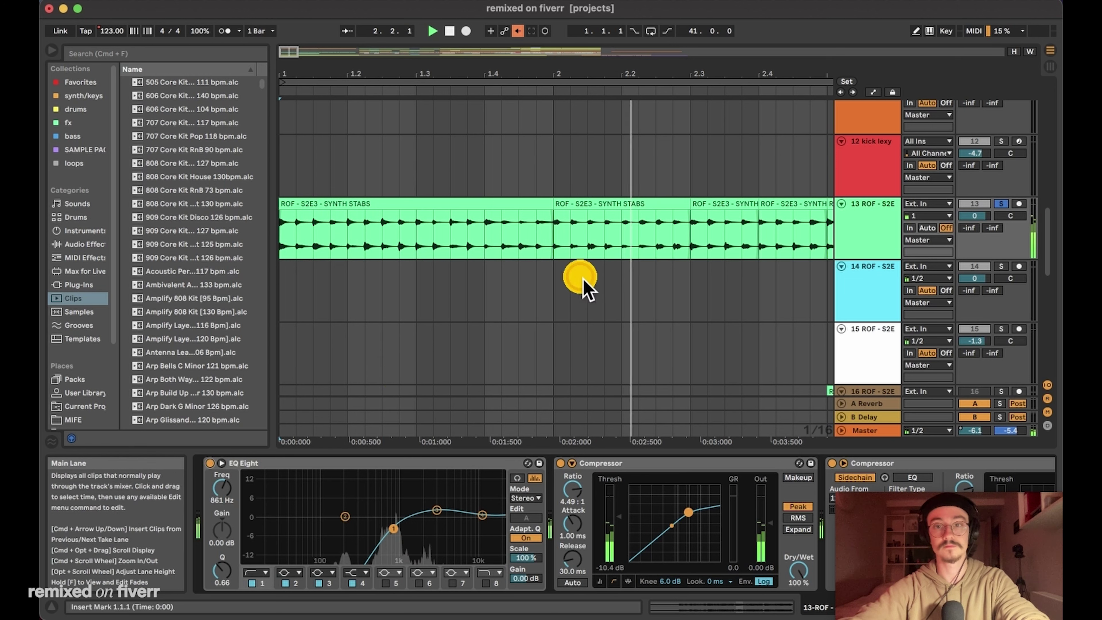
key("space")
Select the second SYNTH STABS clip, play from bar 2, and show the clicked clip's details
left_click(647, 213)
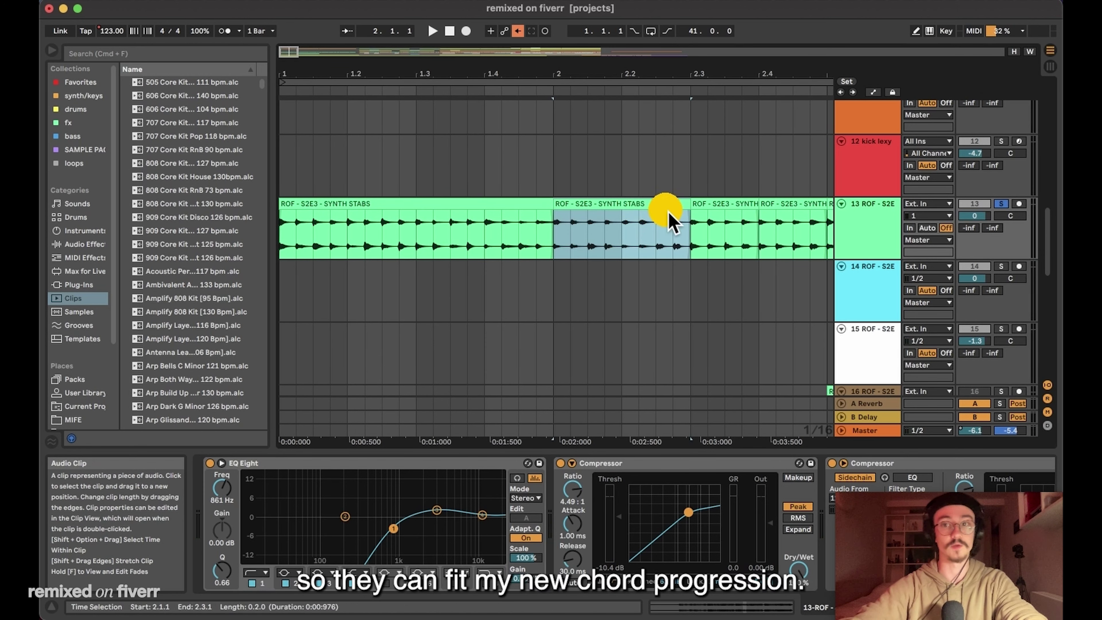
key("space")
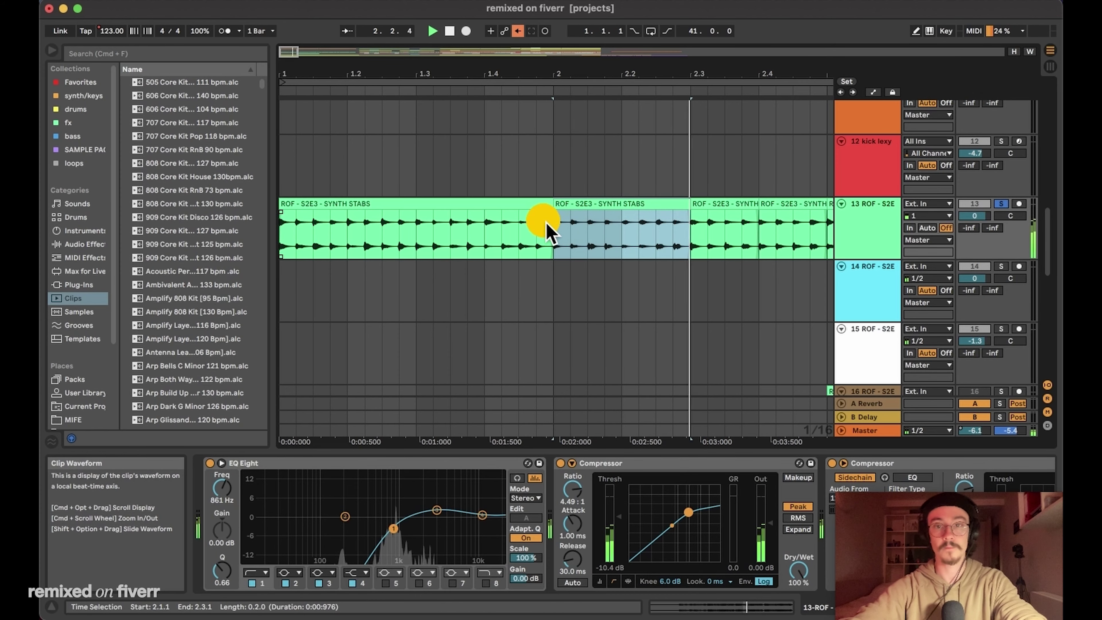
left_click(552, 230)
left_click(716, 205)
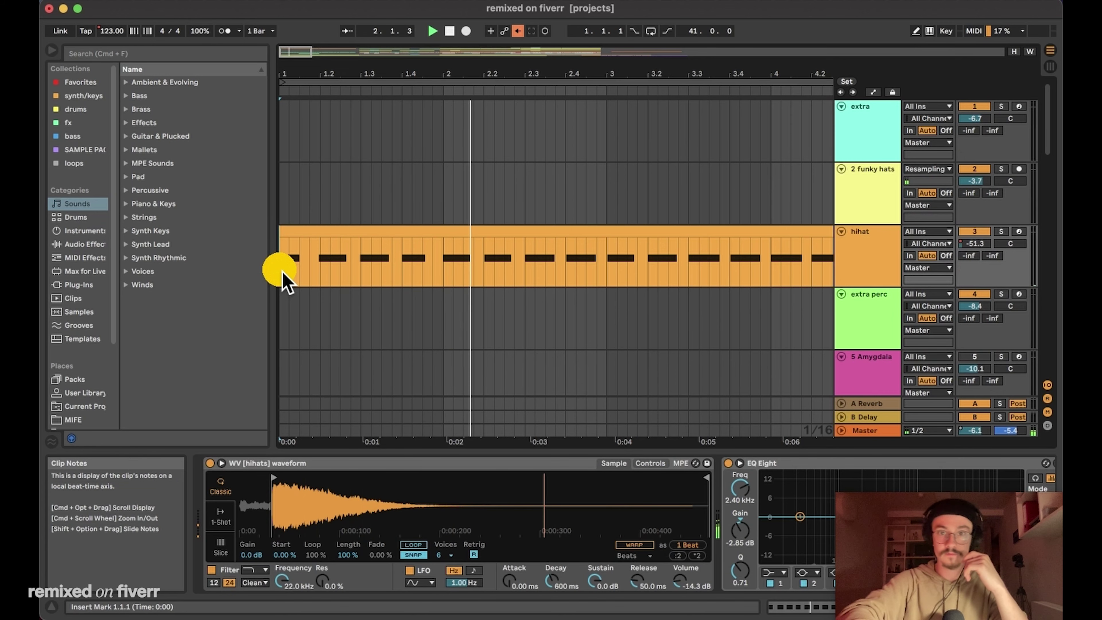
scroll(452, 336, "right", 5)
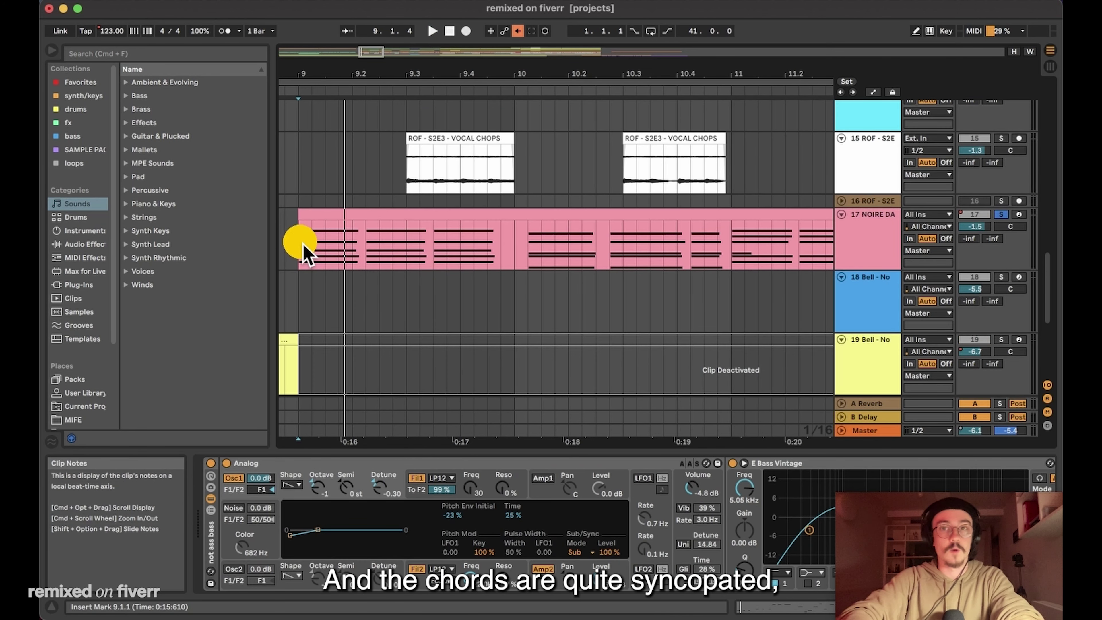
Solo the rim track and play it to hear the rimshots on beats two and four
scroll(304, 254, "up", 5)
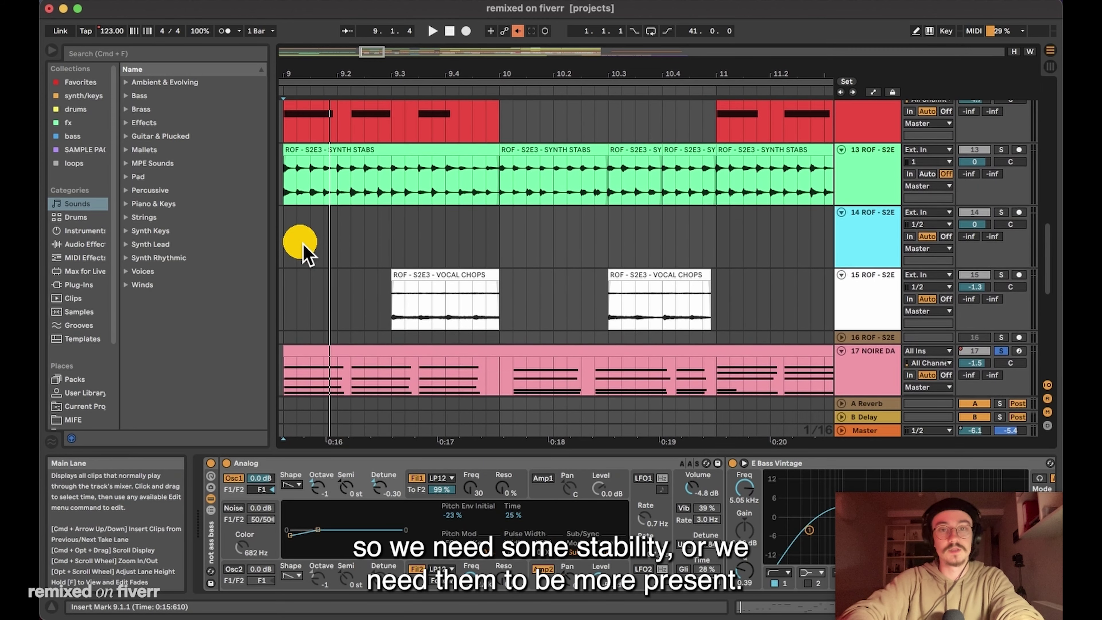
scroll(303, 254, "down", 2)
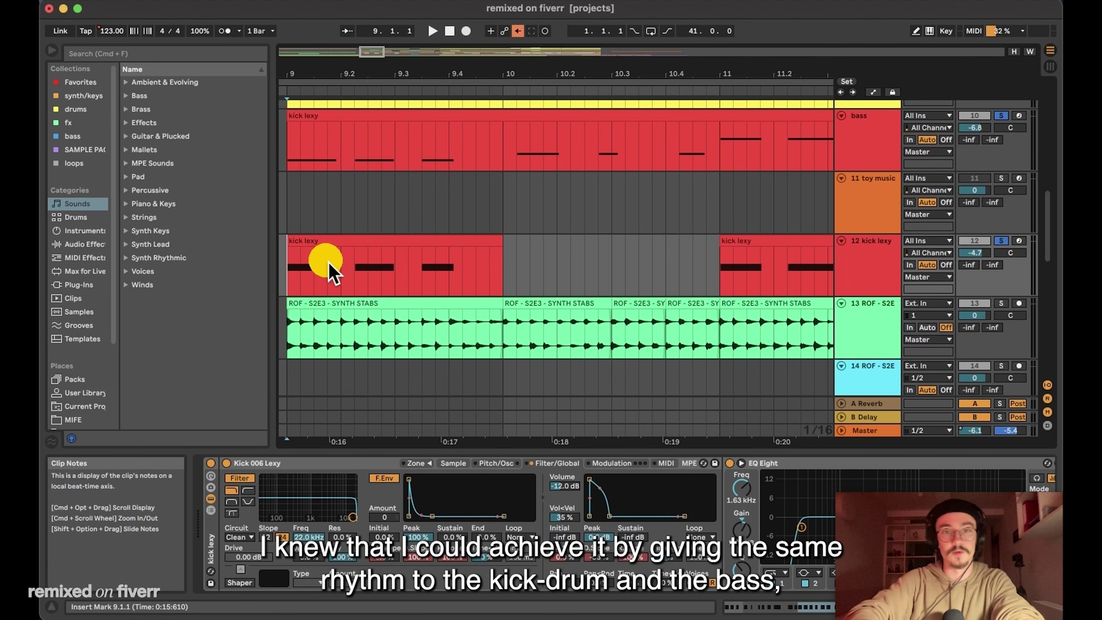
scroll(332, 266, "up", 5)
scroll(332, 271, "left", 2)
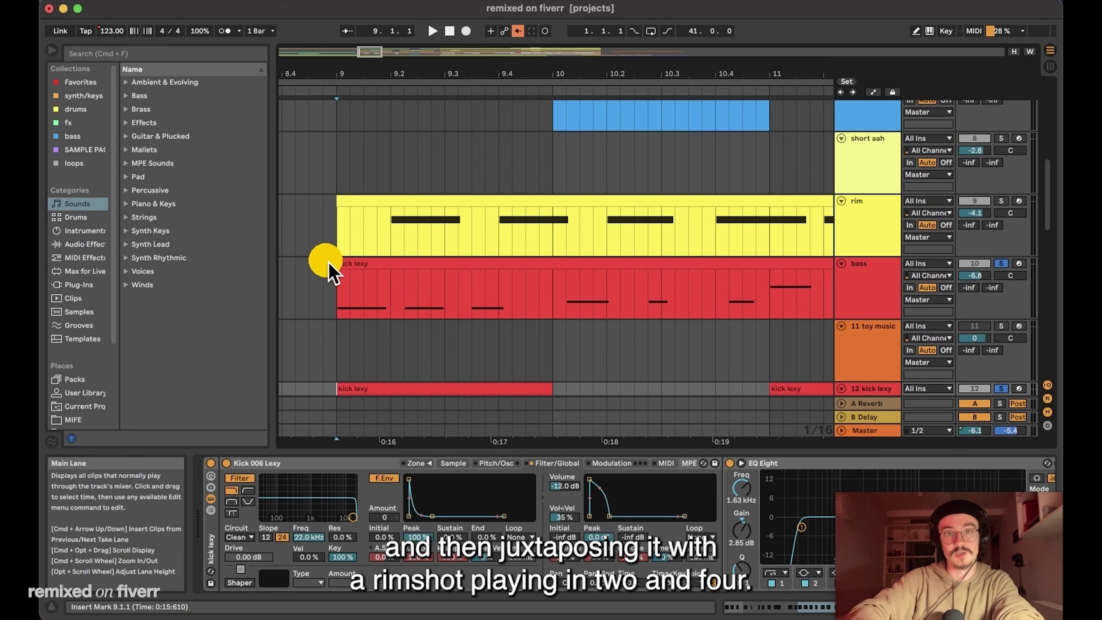
left_click(1005, 201)
key("space")
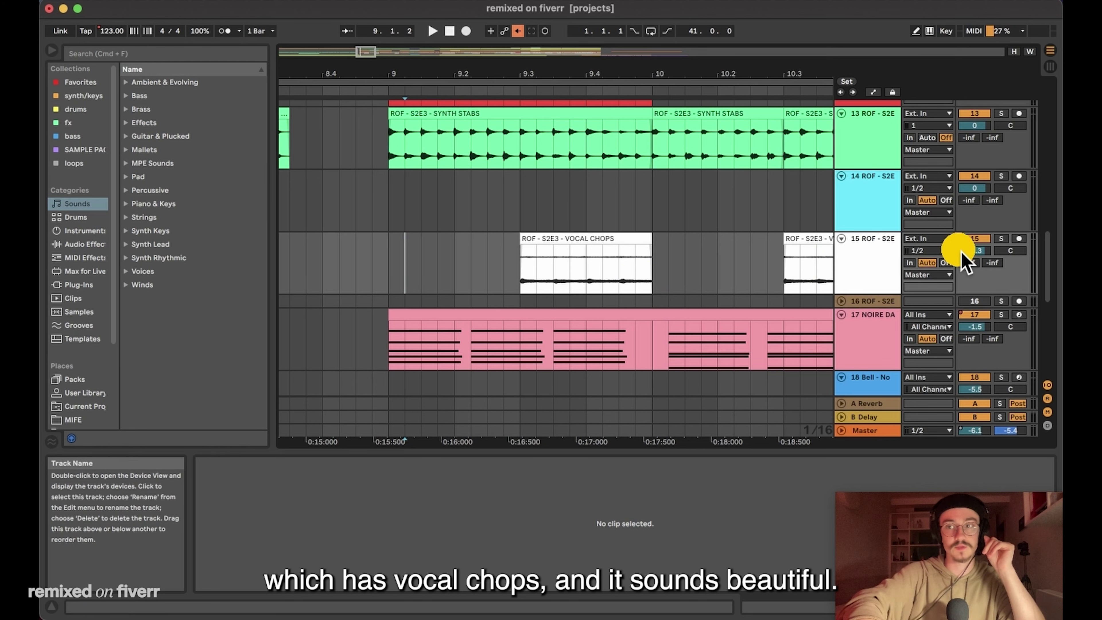
left_click(1002, 238)
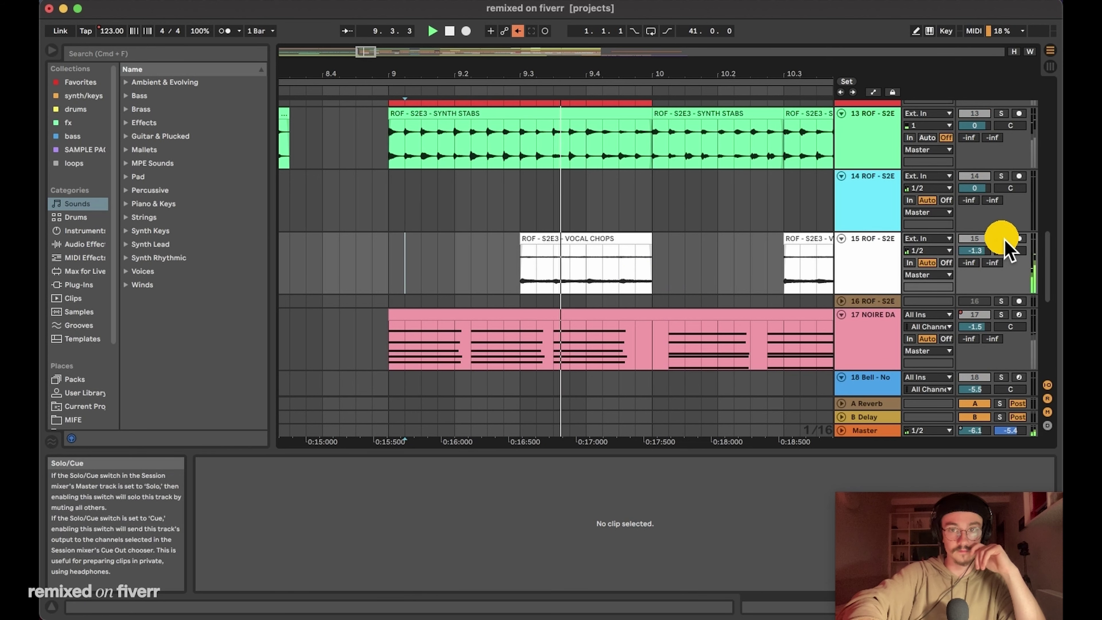
key("space")
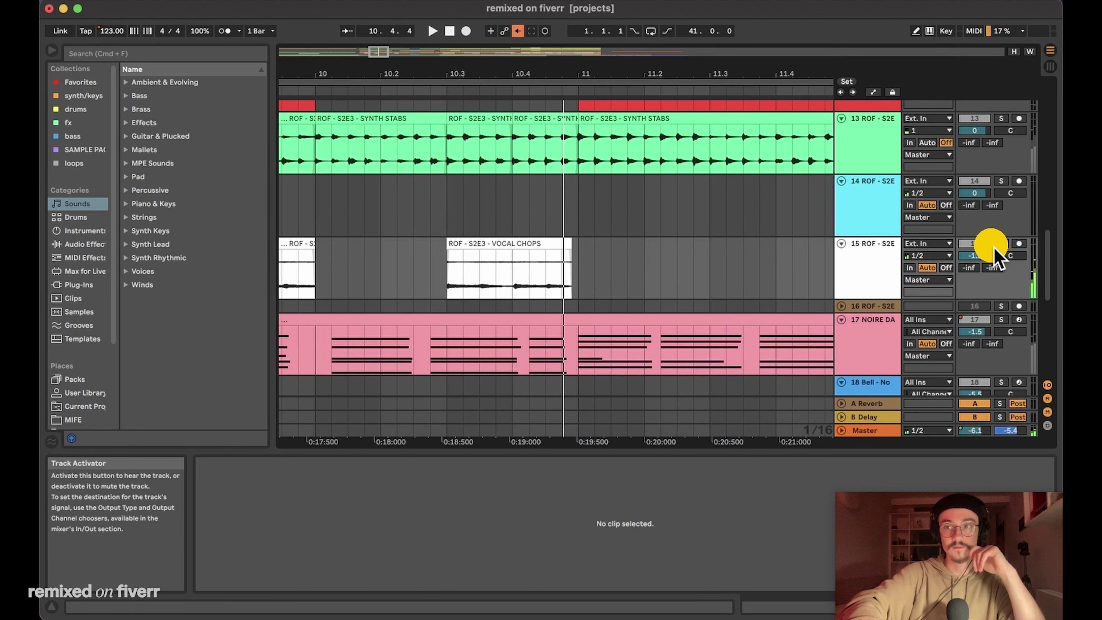
scroll(701, 256, "down", 3)
key("space")
left_click(1001, 234)
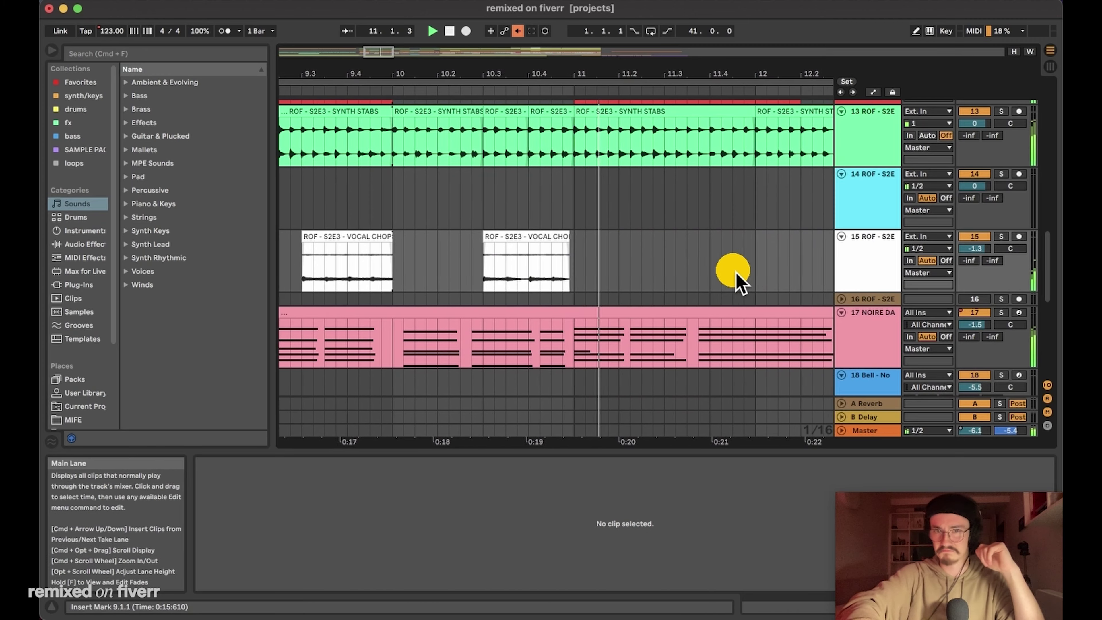
scroll(740, 282, "down", 5)
scroll(733, 276, "up", 15)
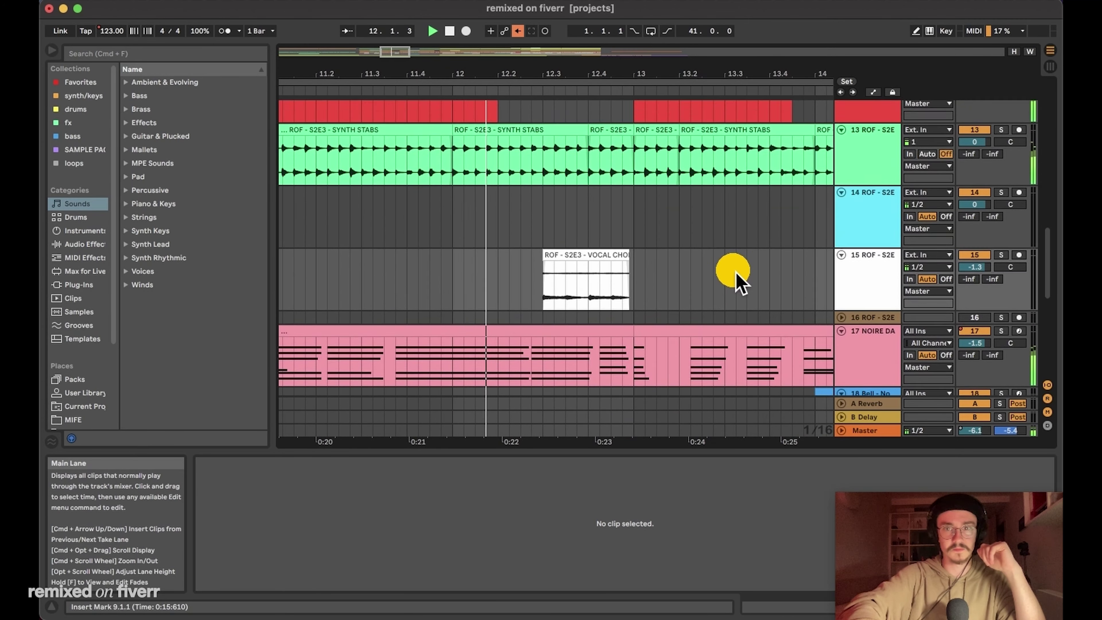
key("space")
left_click(402, 256)
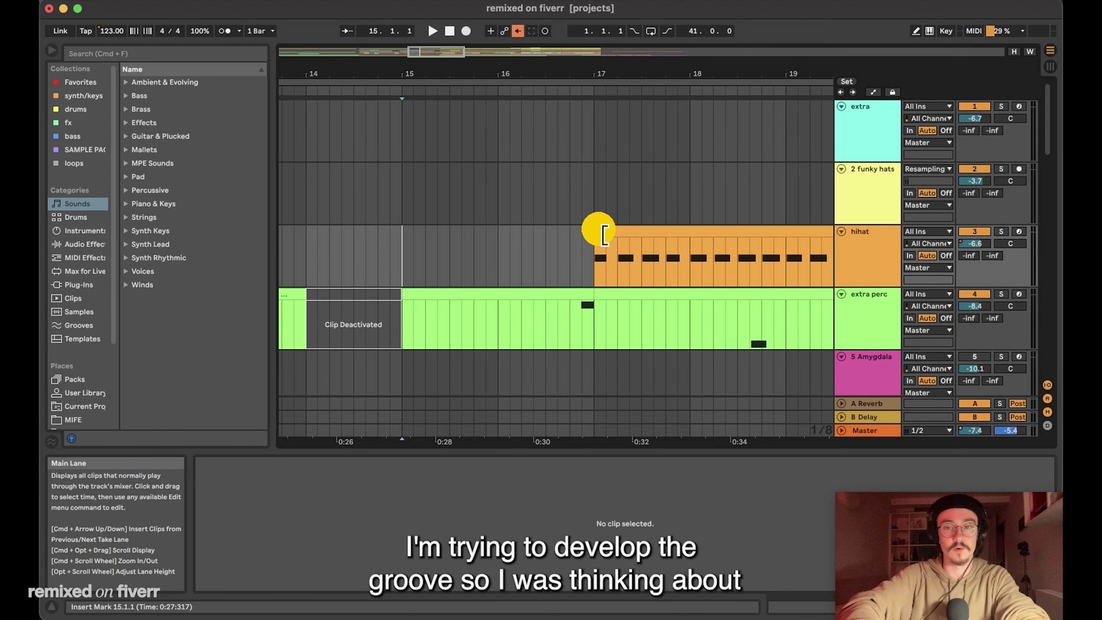
Play the quarter-note hihat clip from bar 17, then set the start point at the hihat clip's start
scroll(598, 230, "down", 3)
scroll(608, 237, "right", 2)
left_click(545, 213)
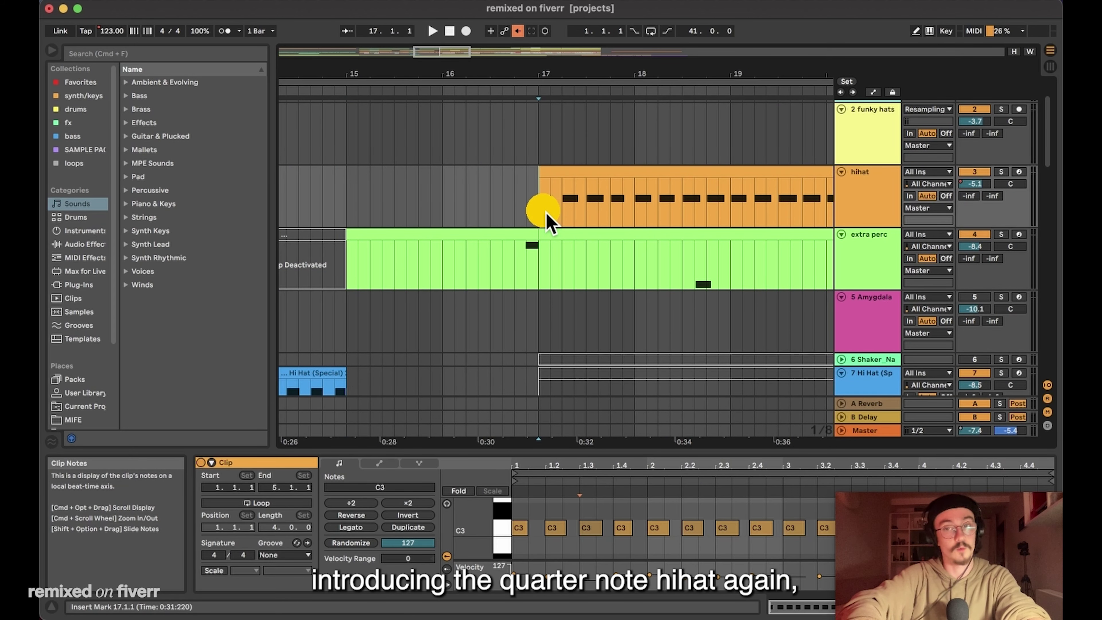
scroll(548, 220, "left", 10)
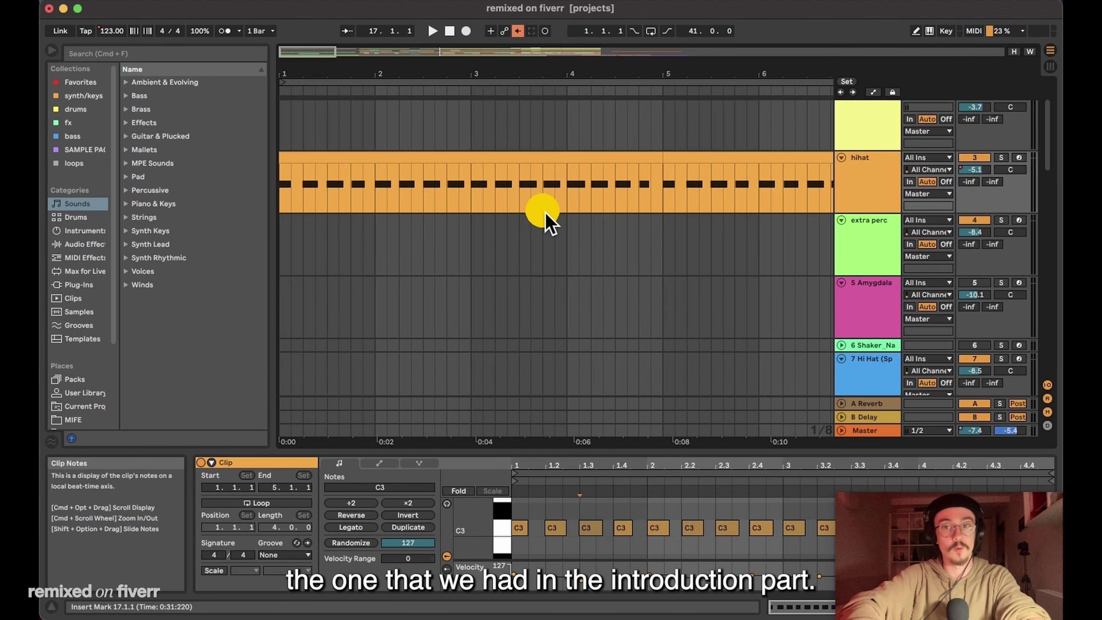
scroll(554, 210, "down", 1)
scroll(553, 204, "right", 15)
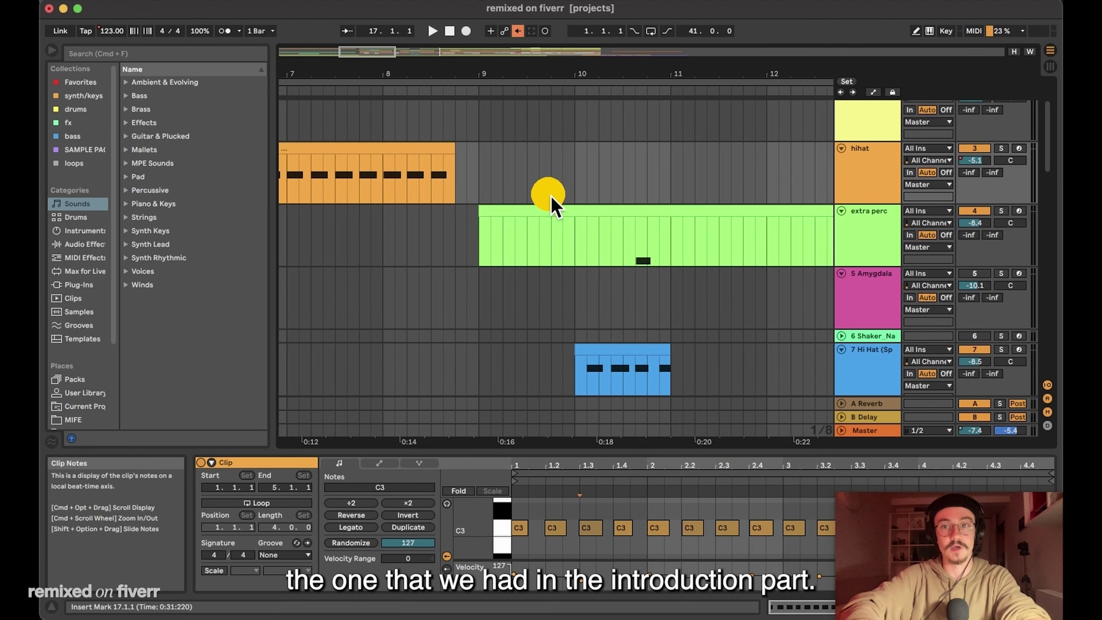
key("space")
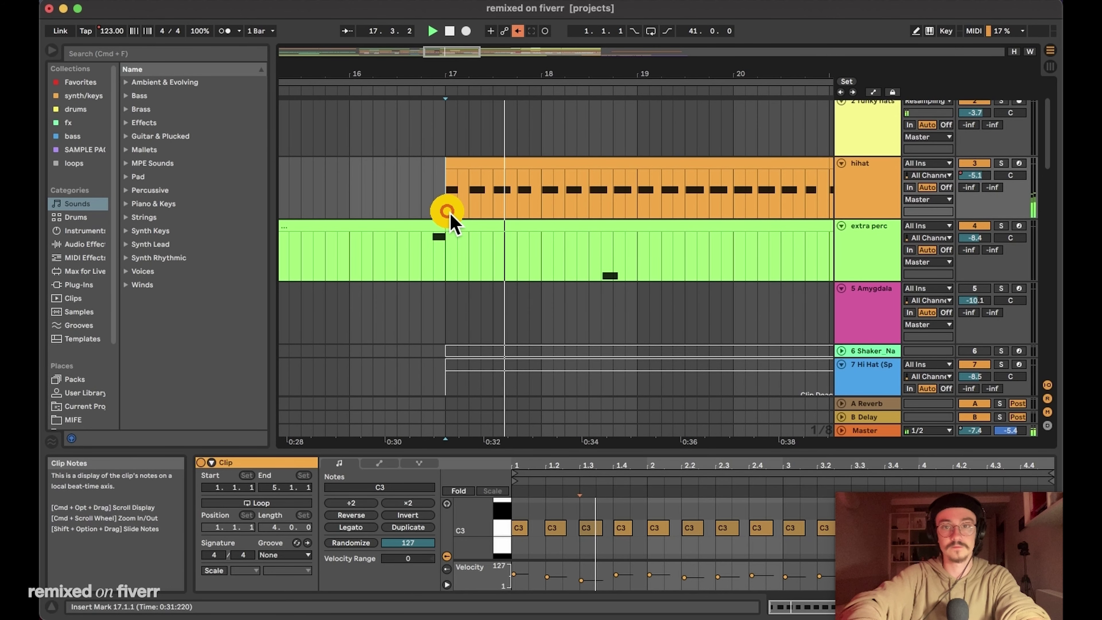
key("space")
scroll(477, 226, "right", 3)
left_click(373, 231)
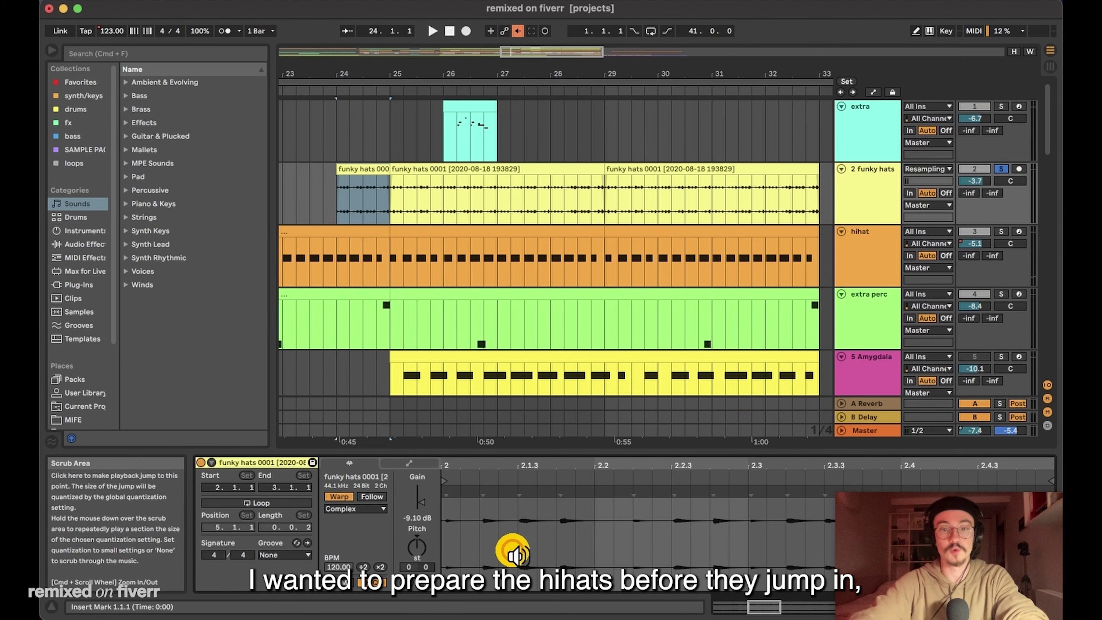
Show the funky hats clip's Clip > Transposition envelope in Clip View
left_click(408, 463)
left_click(410, 489)
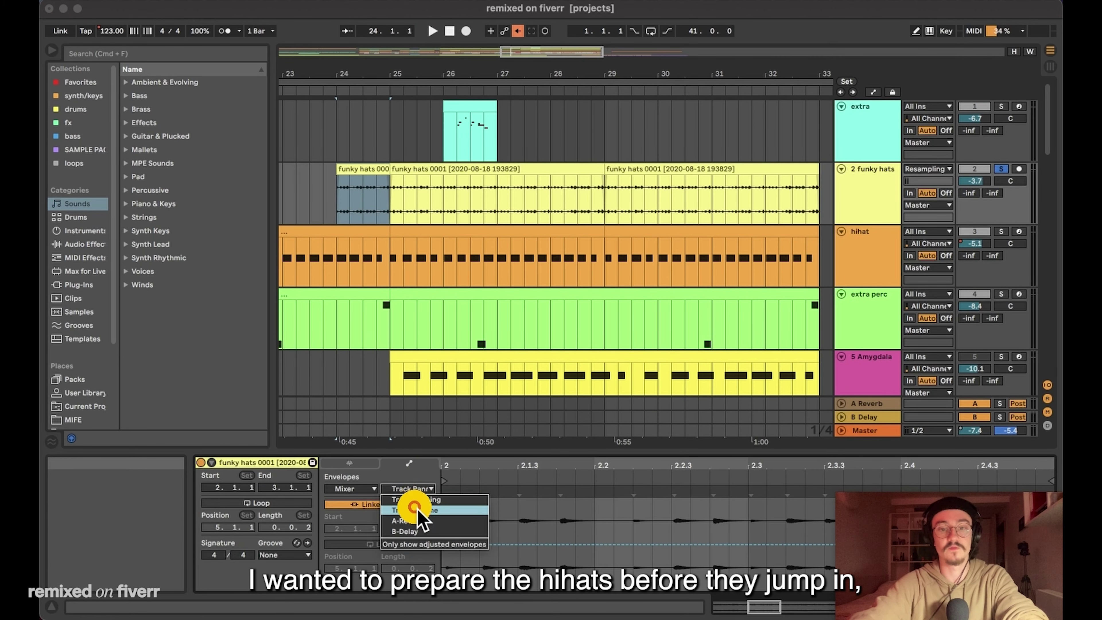
left_click(369, 489)
left_click(368, 489)
left_click(370, 500)
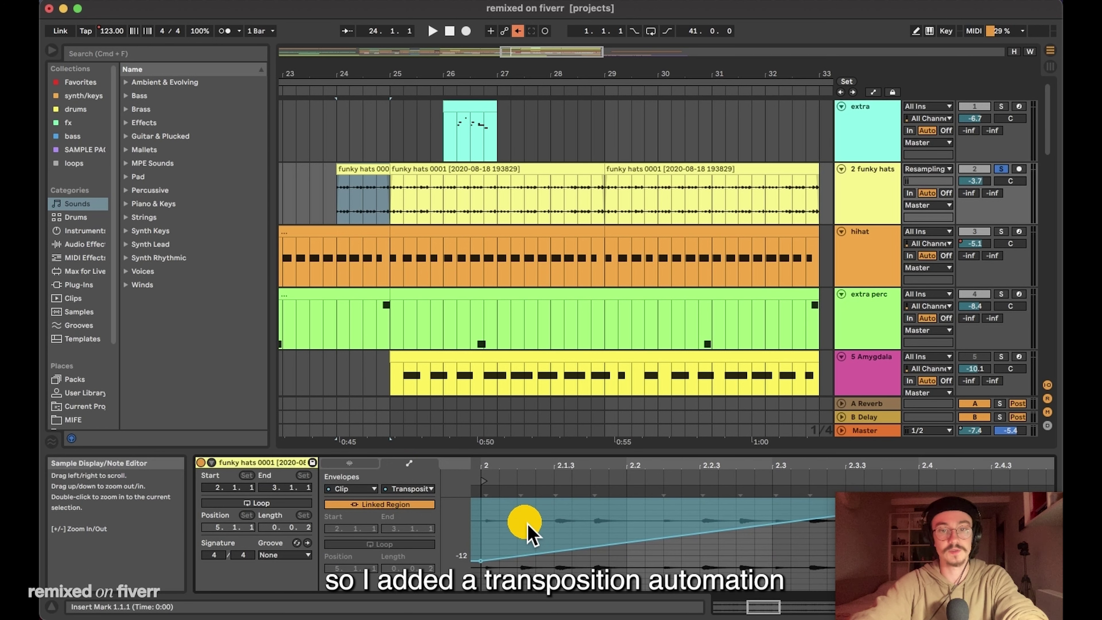
Play the funky hats from bar 24, then move the start position to bar 25
left_click(339, 204)
key("space")
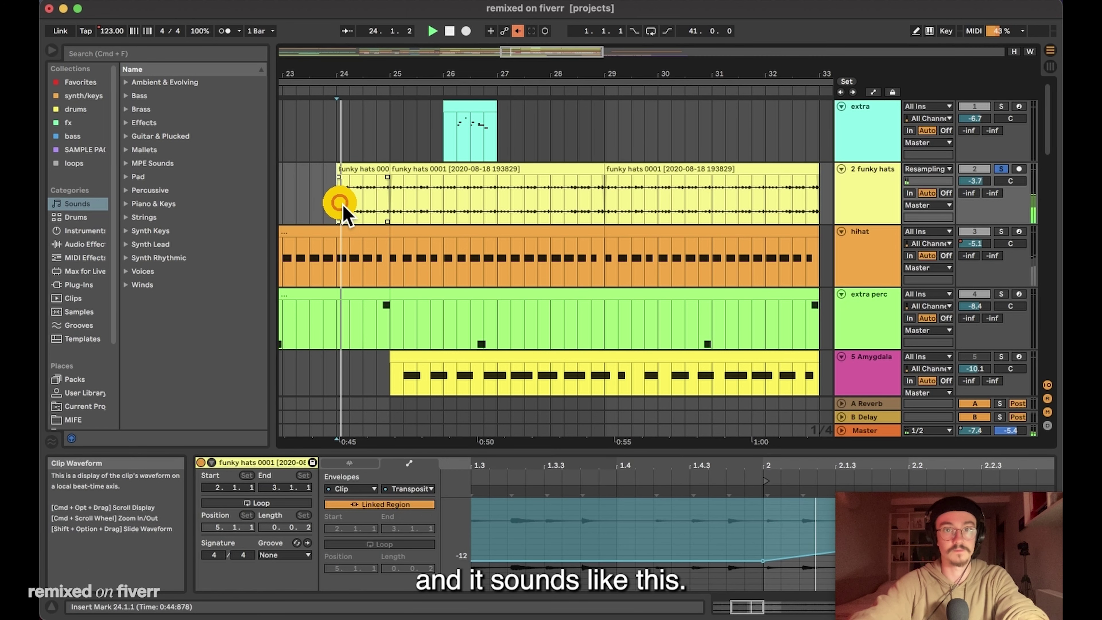
left_click(387, 204)
Show the Master track's effect chain and EQ low cut, and display all automation lanes
left_click(865, 431)
left_click(466, 551)
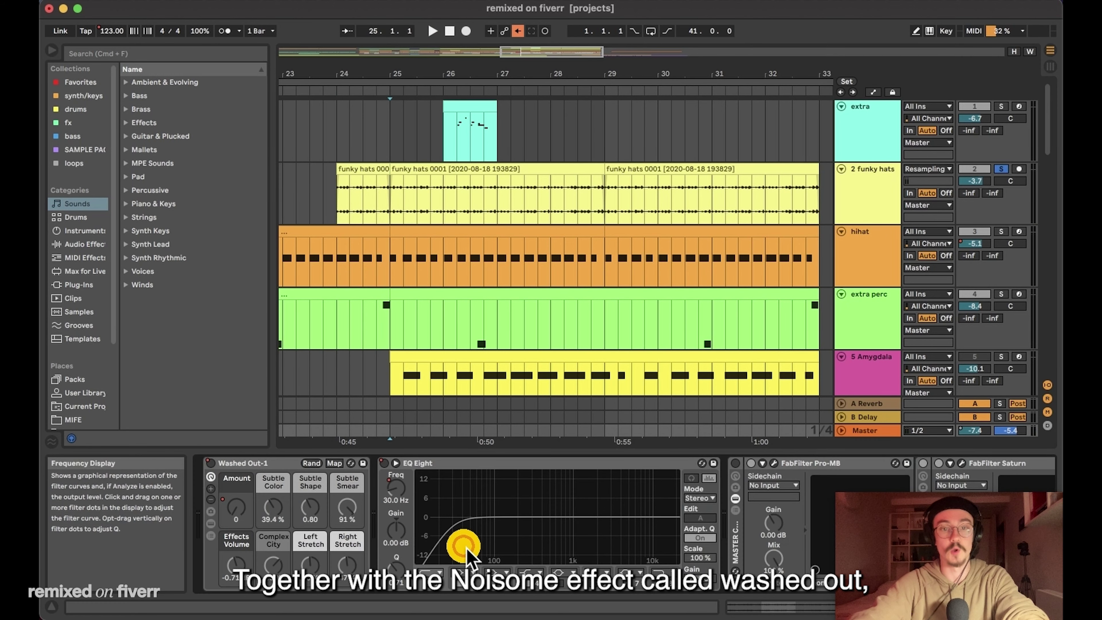
key("a")
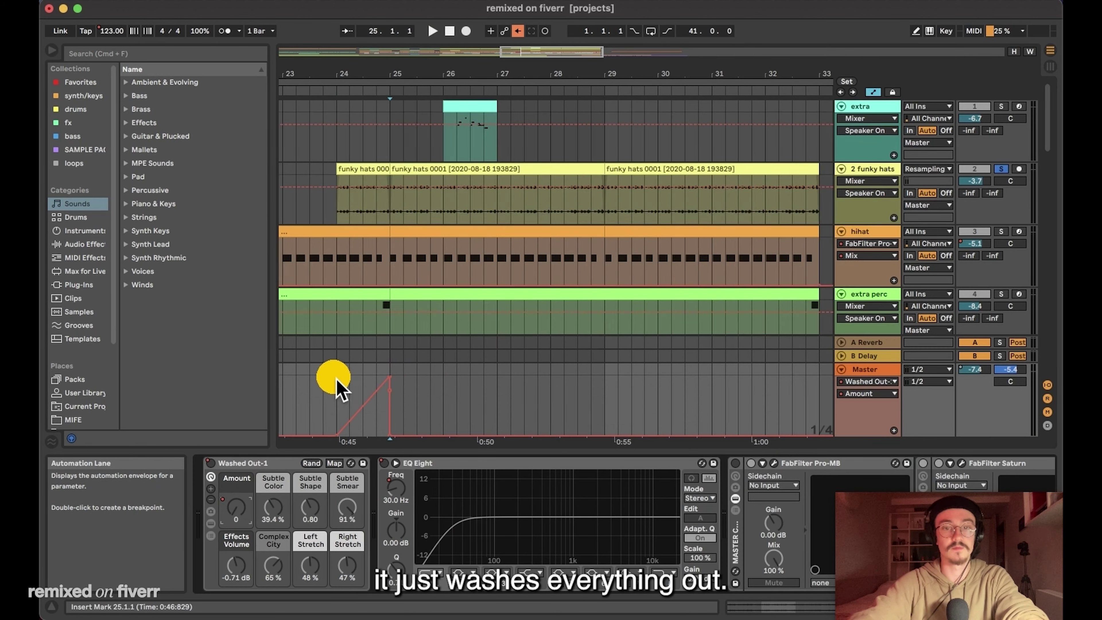
Unsolo the funky hats track and play the full mix from bar 23
left_click(337, 380)
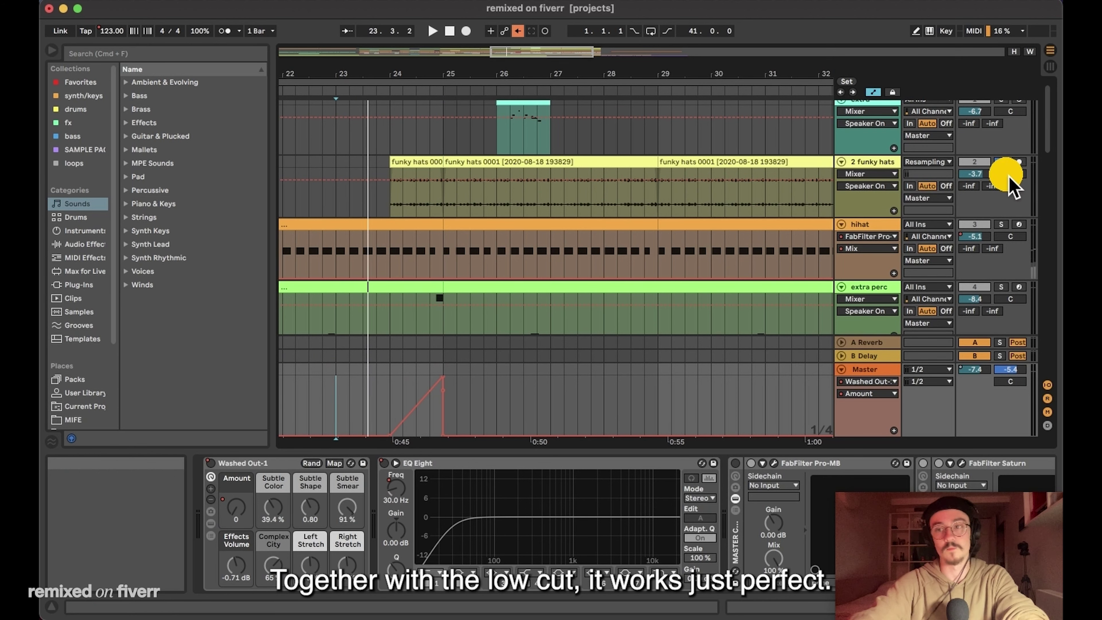
left_click(1001, 161)
key("space")
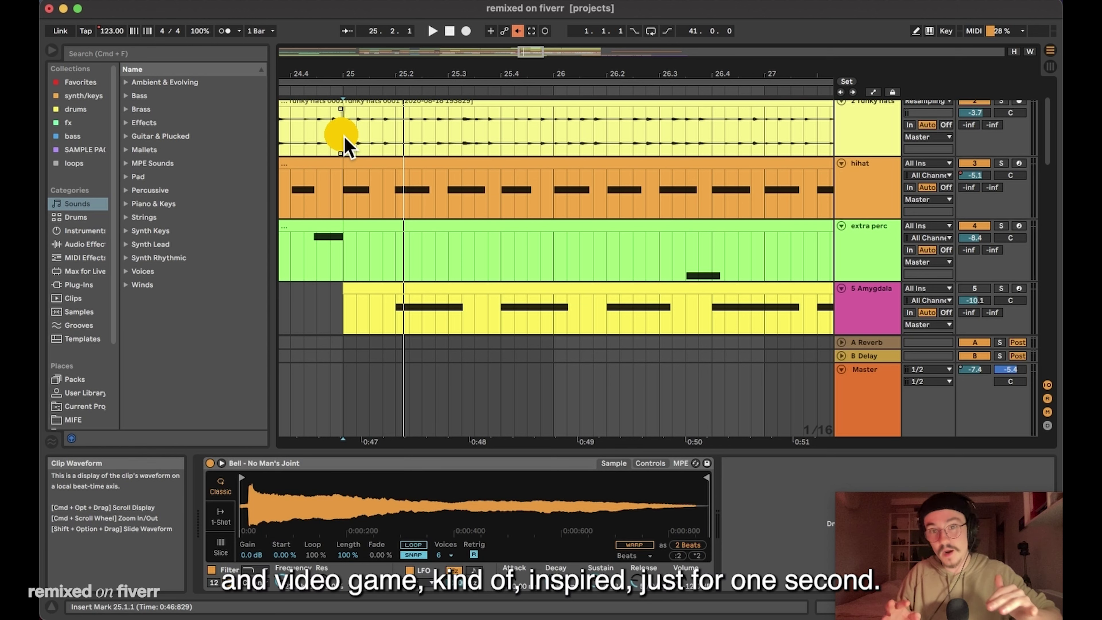
Play the Bell - No Man's Joint groove from 25.1.1
key("space")
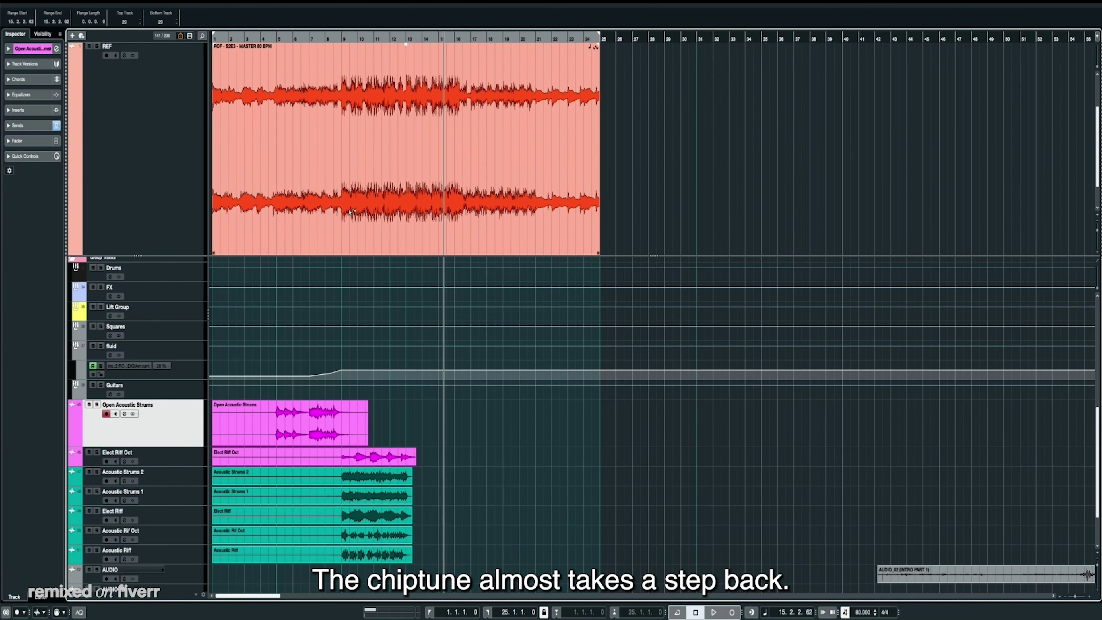
Scroll the Cubase project window toward the guitar folder tracks
scroll(333, 375, "up", 10)
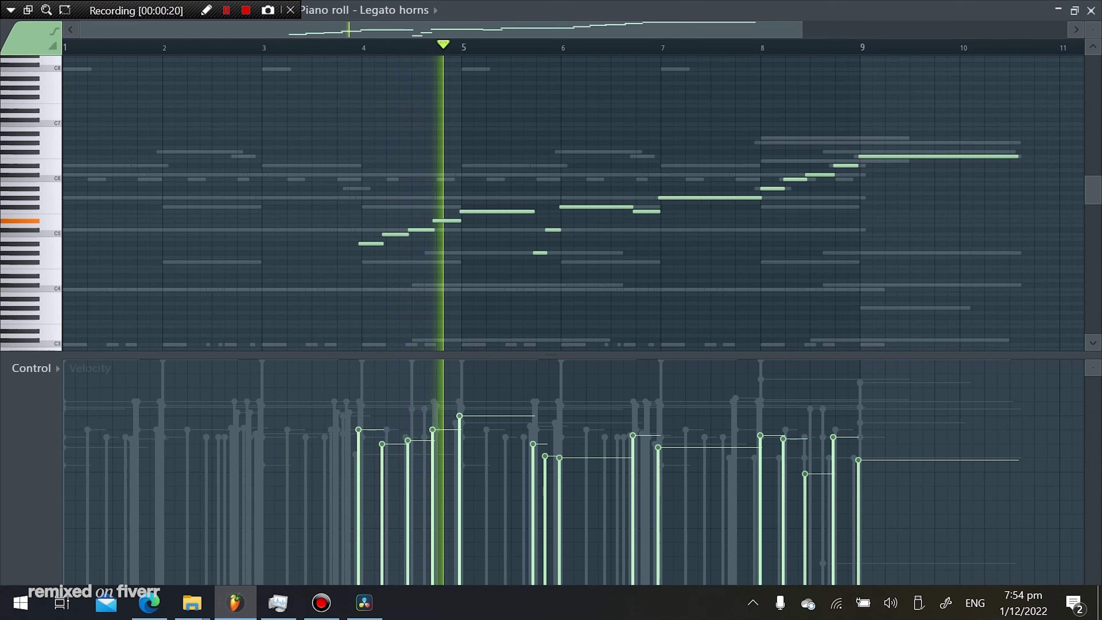
Switch the piano roll from the Legato horns to the Dizi part
key("Down")
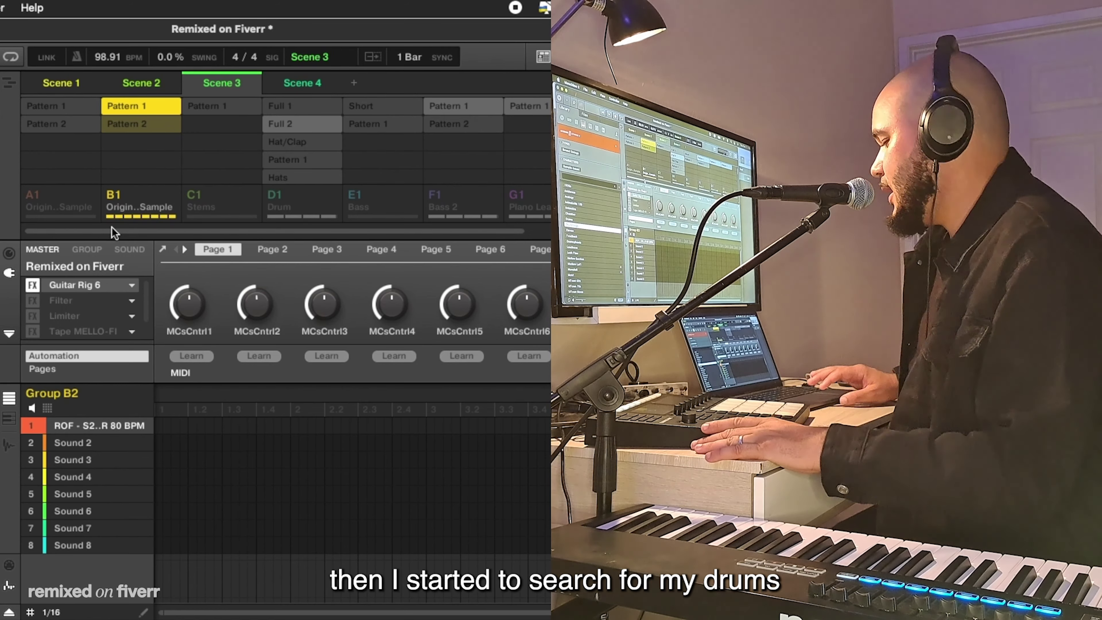
Select the Drum group's Full 2 pattern and show the drum sound's settings
left_click(306, 204)
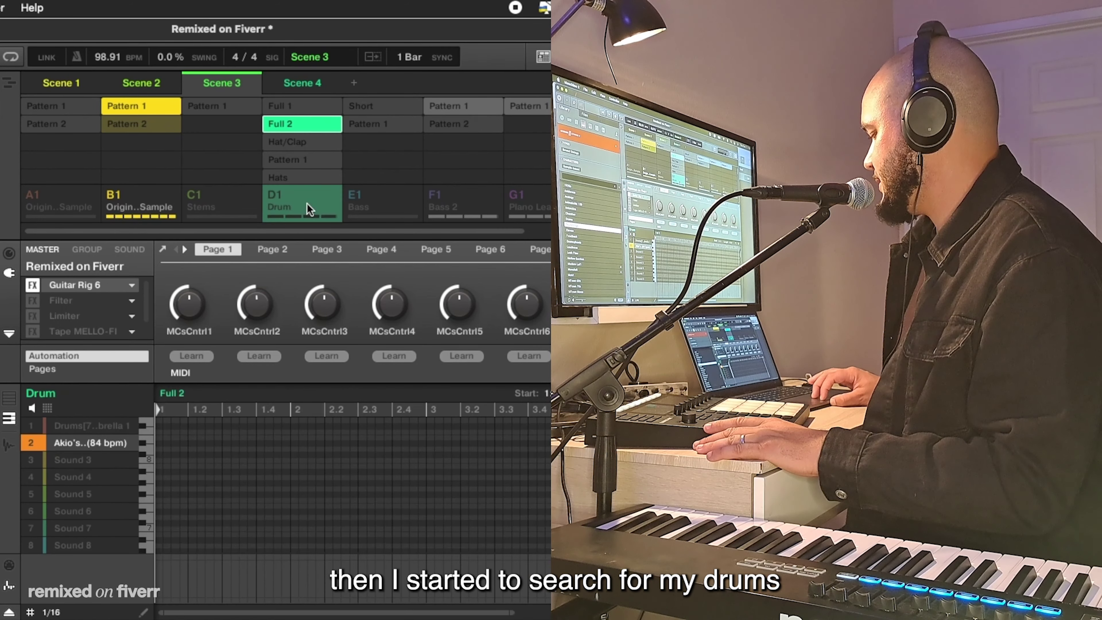
left_click(275, 195)
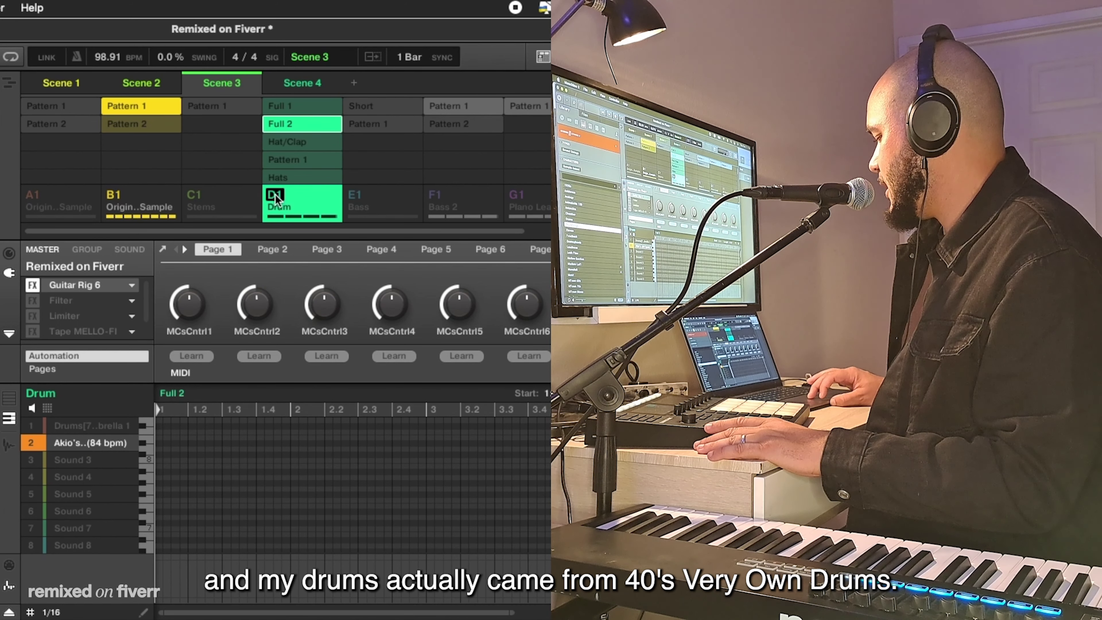
left_click(127, 252)
Inspect the Akio's Kit (84 bpm) instrument window from 40s Very Own Drums, then close it
left_click(100, 284)
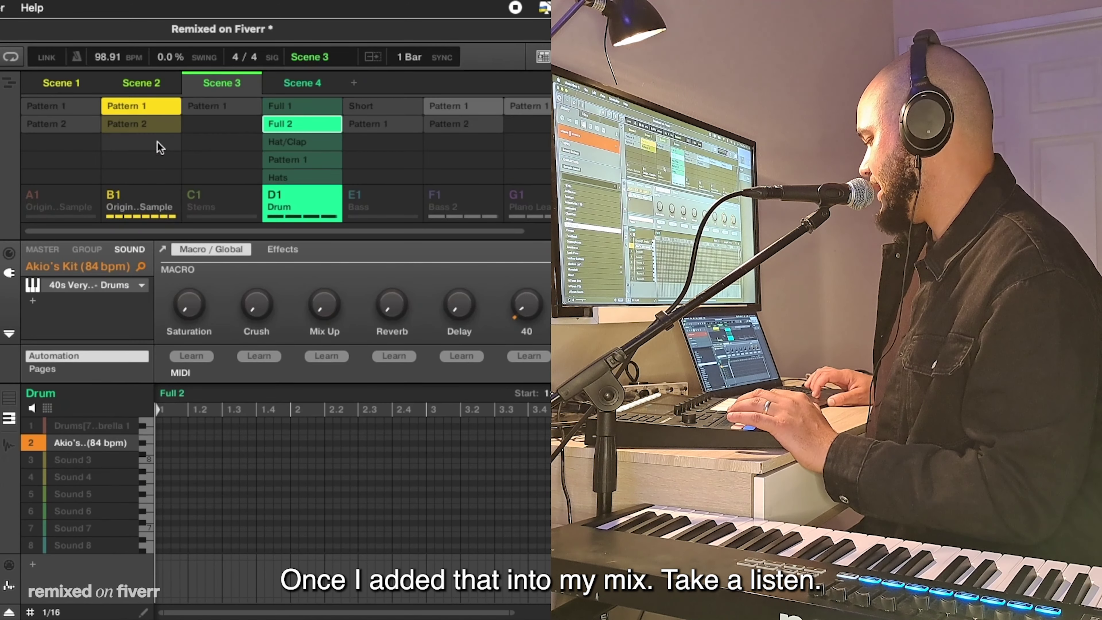
left_click(76, 288)
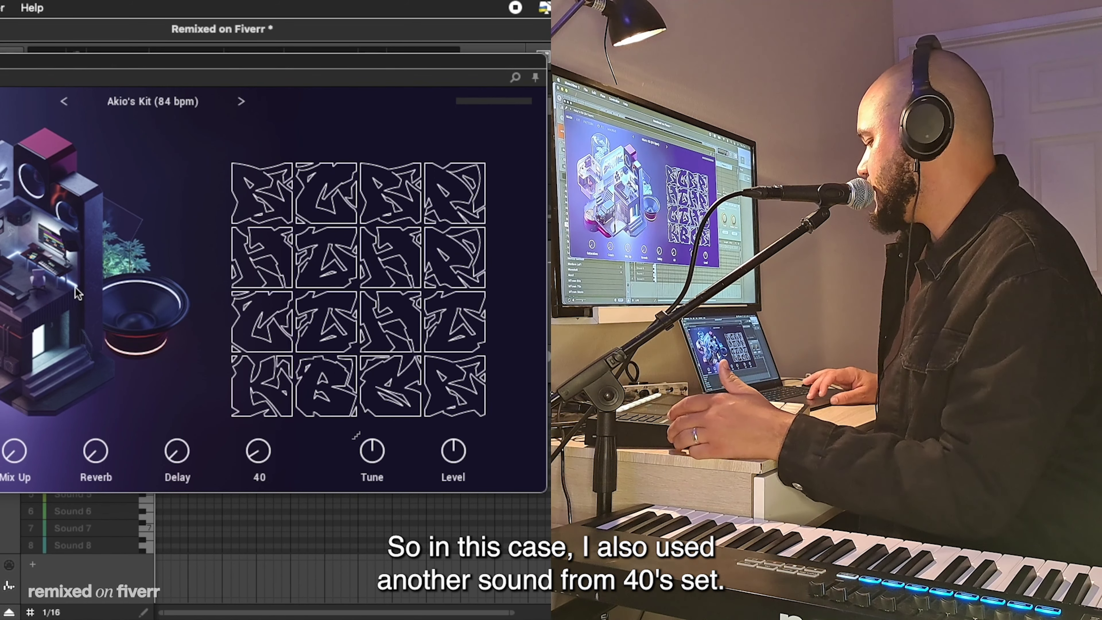
key("super+w")
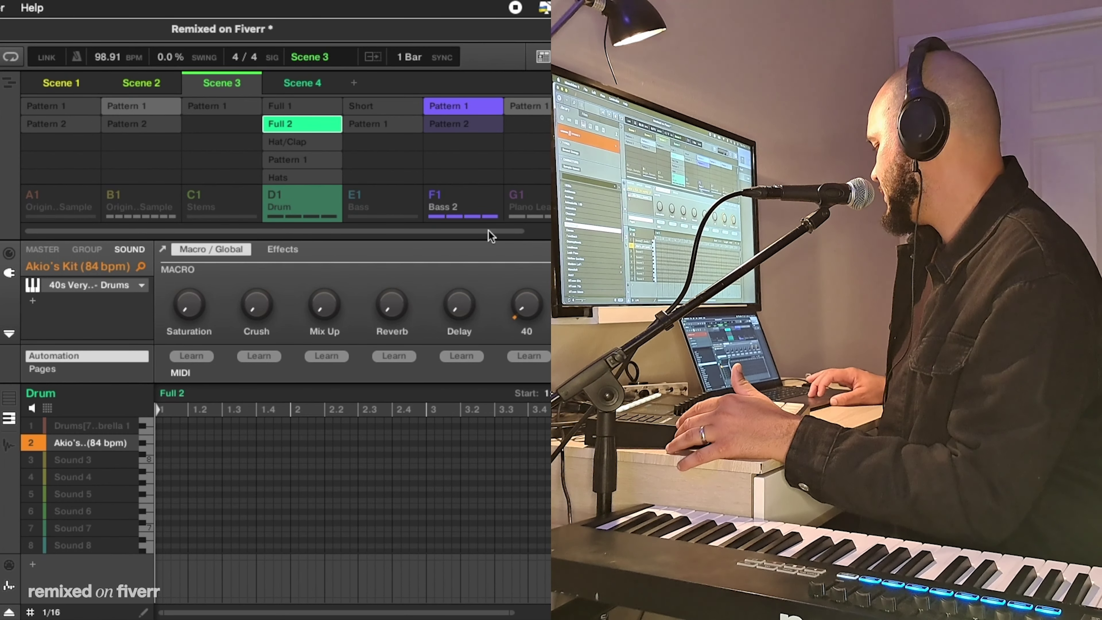
Start the beat from the Bass 2 group, then show Piano Lead's 40's Lofi Piano sound
left_click(475, 193)
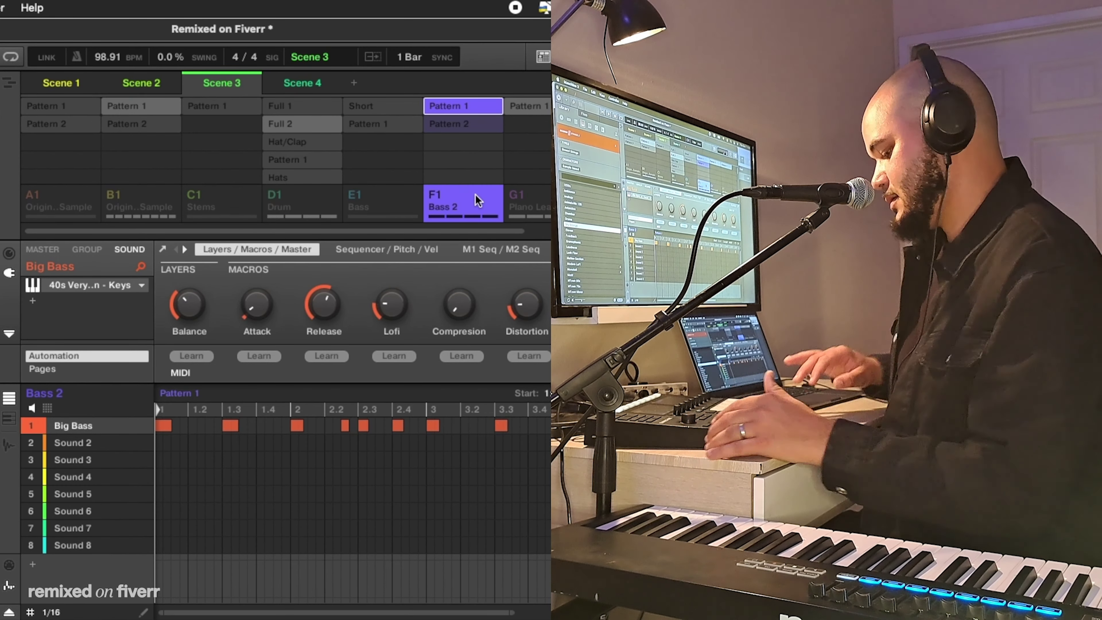
key("space")
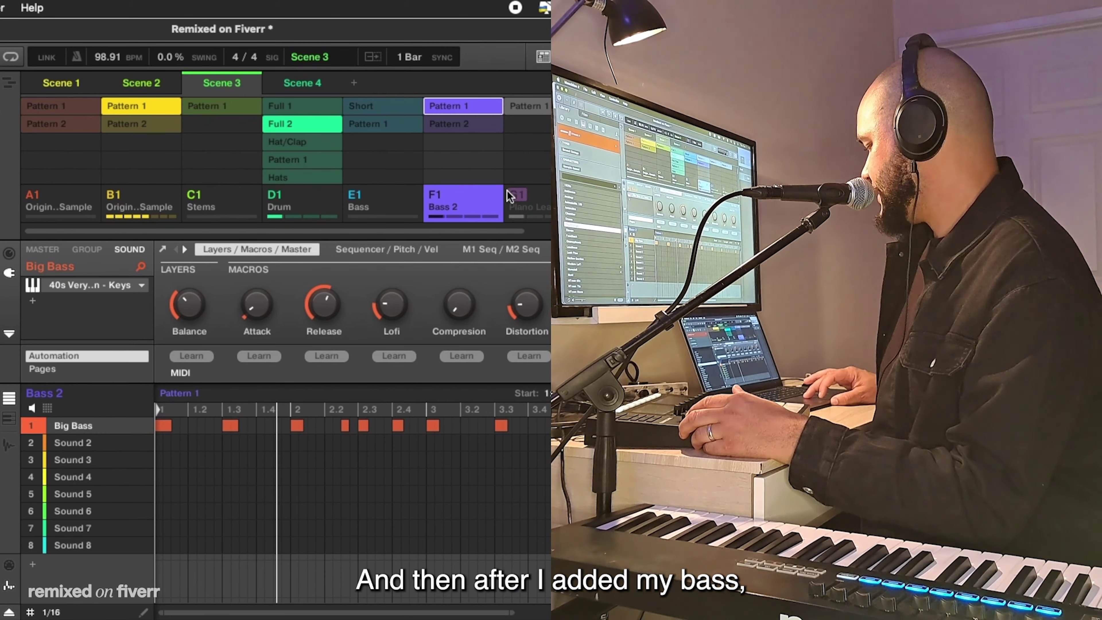
left_click(527, 202)
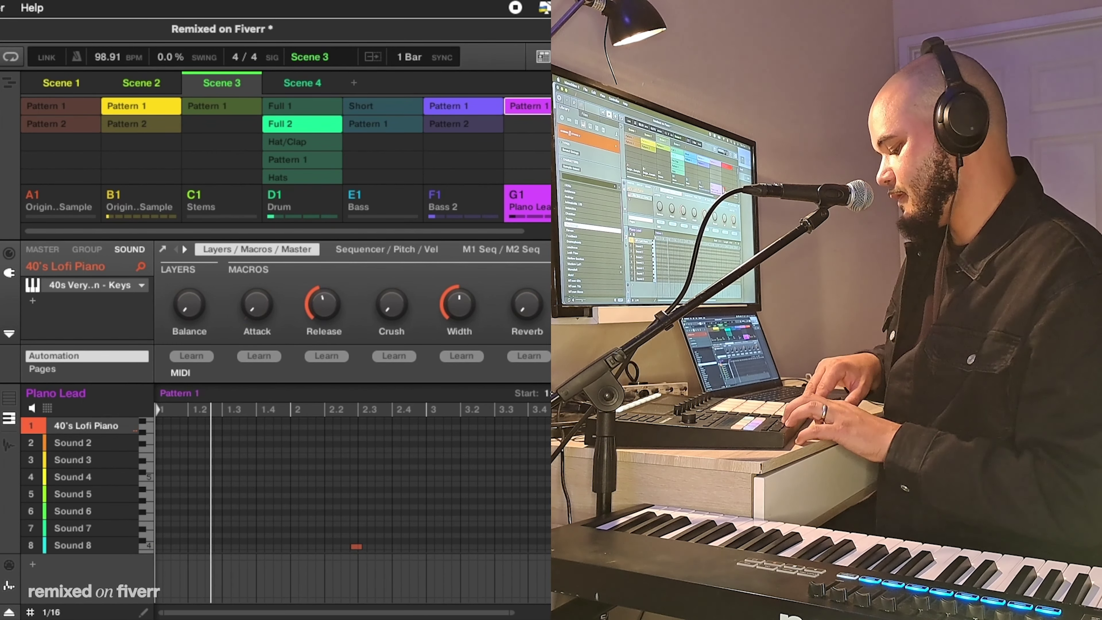
left_click(8, 82)
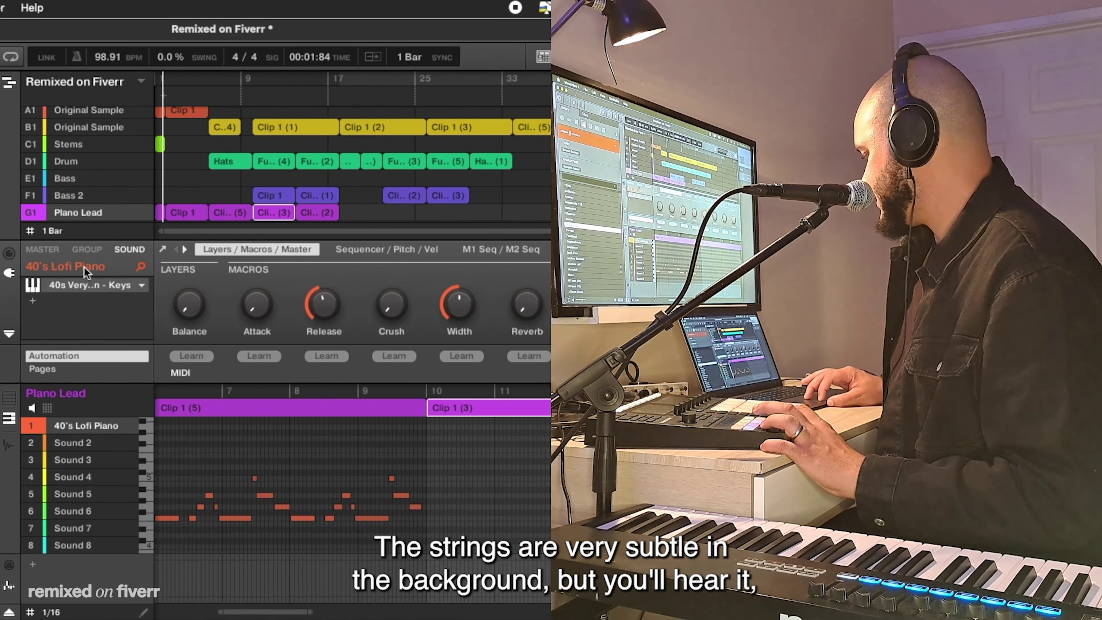
Select the C2 Strings group's Dry Strings sound and show its Session Strings 2 instrument
left_click(84, 252)
scroll(82, 174, "down", 3)
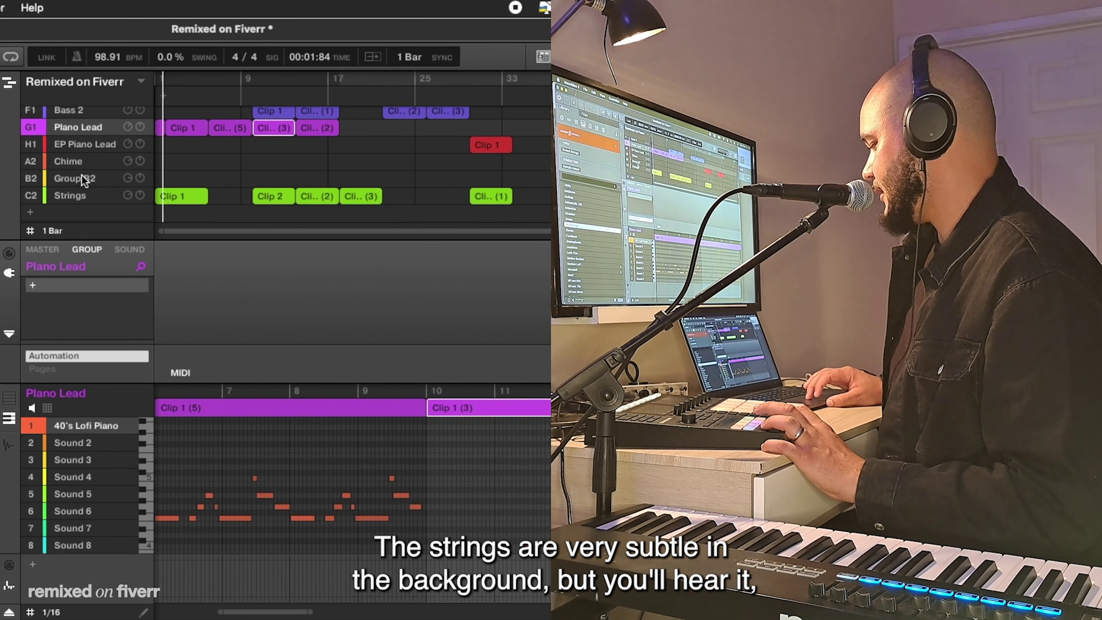
left_click(82, 195)
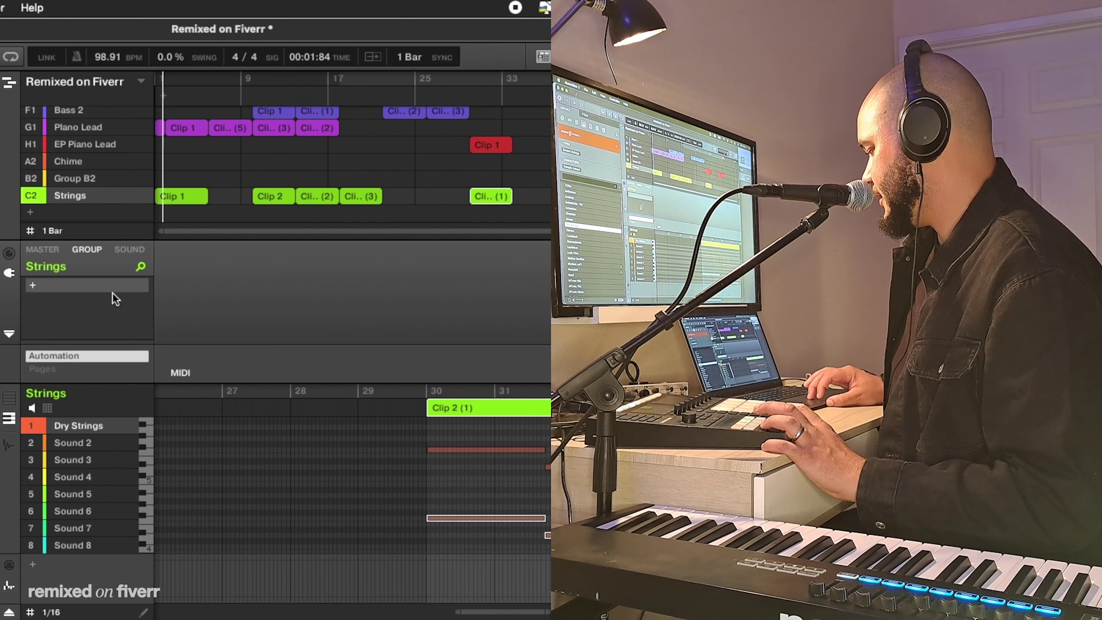
left_click(134, 249)
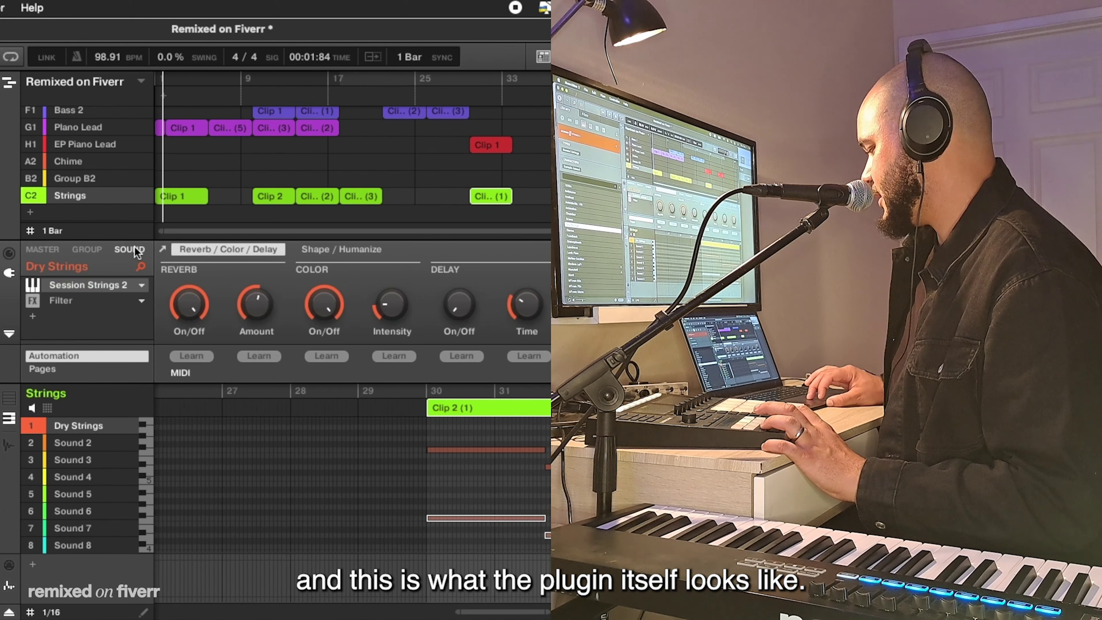
left_click(82, 282)
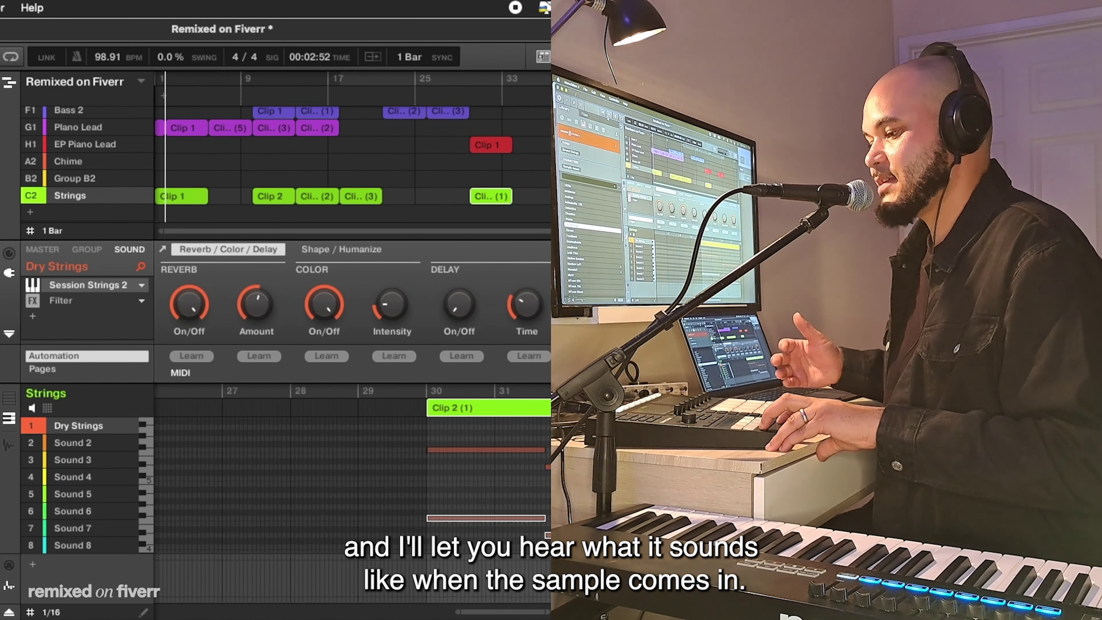
Restart playback so the song arrangement plays from bar 1
key("space")
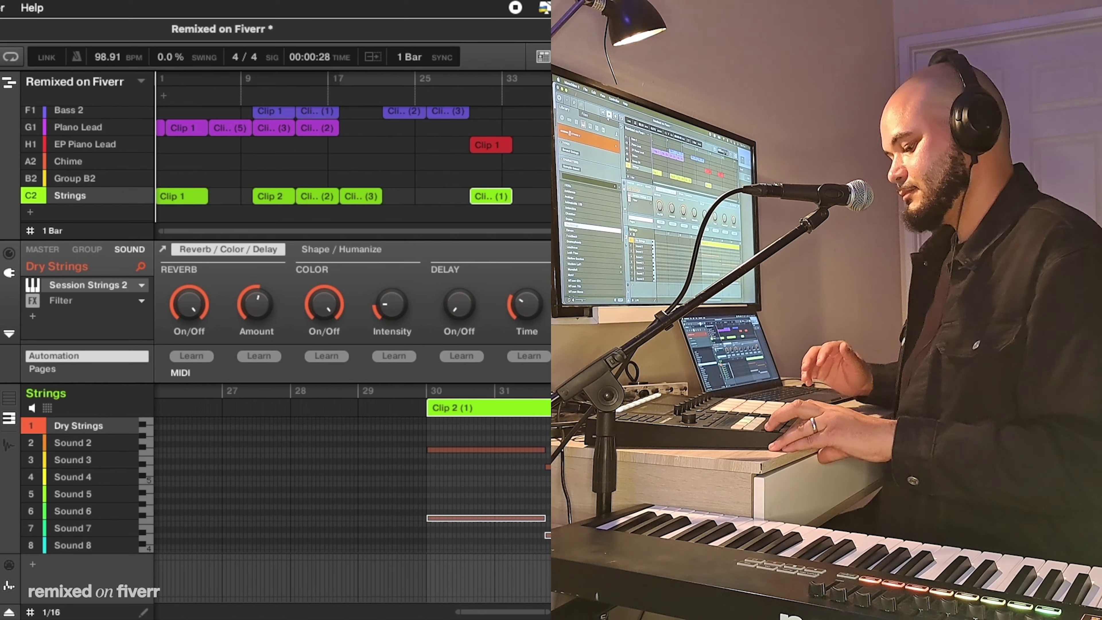